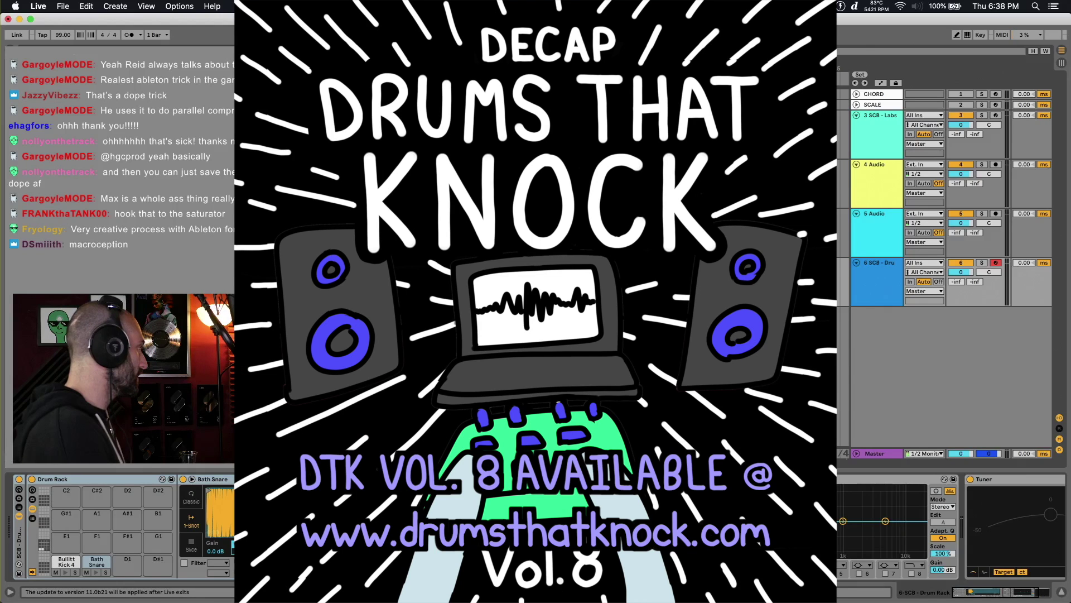
# Step: Switch the detail view to the drum clip's MIDI note editor with the kick and snare pattern
pyautogui.hotkey('shift', 'Tab')
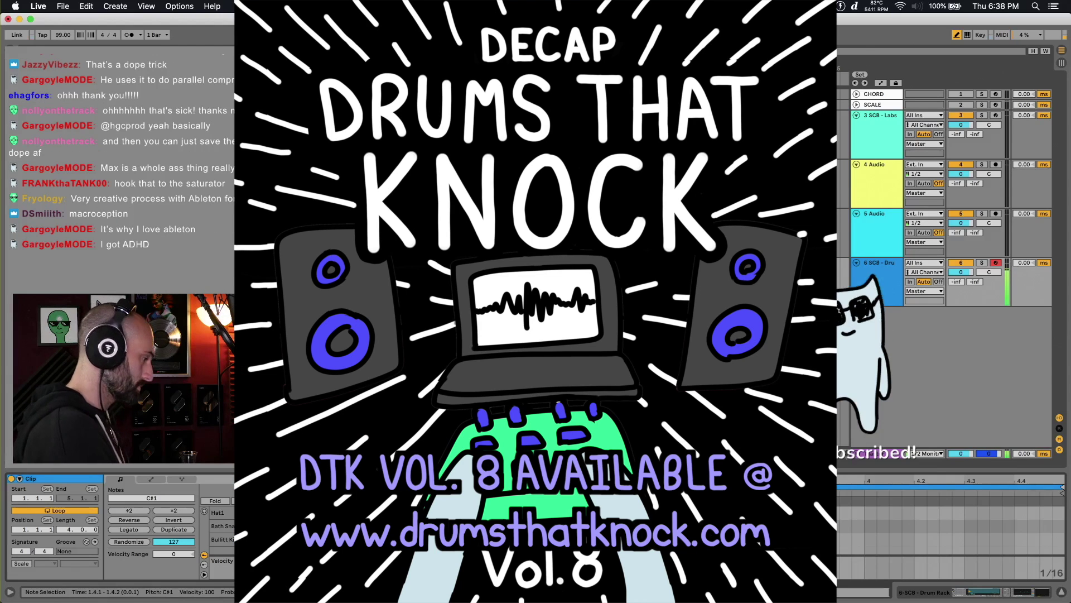
# Step: Return to the Drum Rack devices and select the Bullitt Kick 4 pad's Simpler
pyautogui.hotkey('ctrl', 'd')
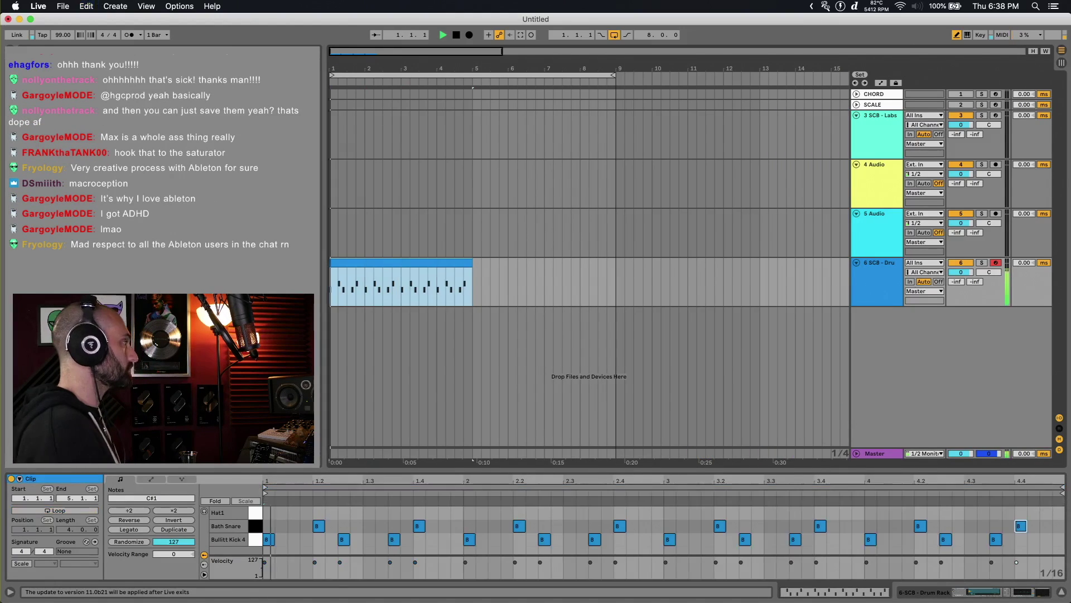
pyautogui.hotkey('shift', 'Tab')
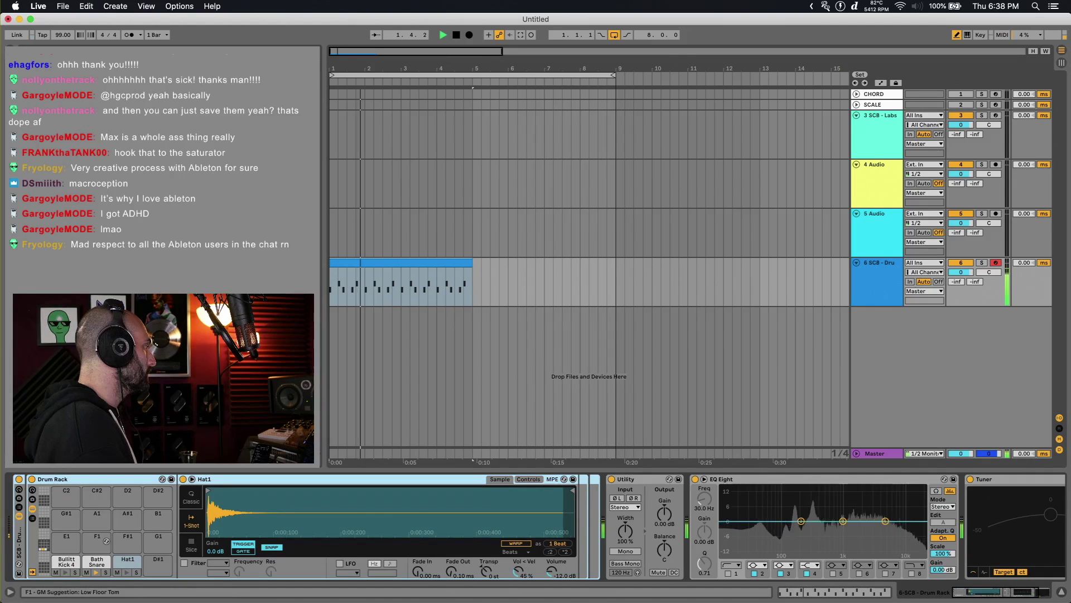
pyautogui.click(75, 563)
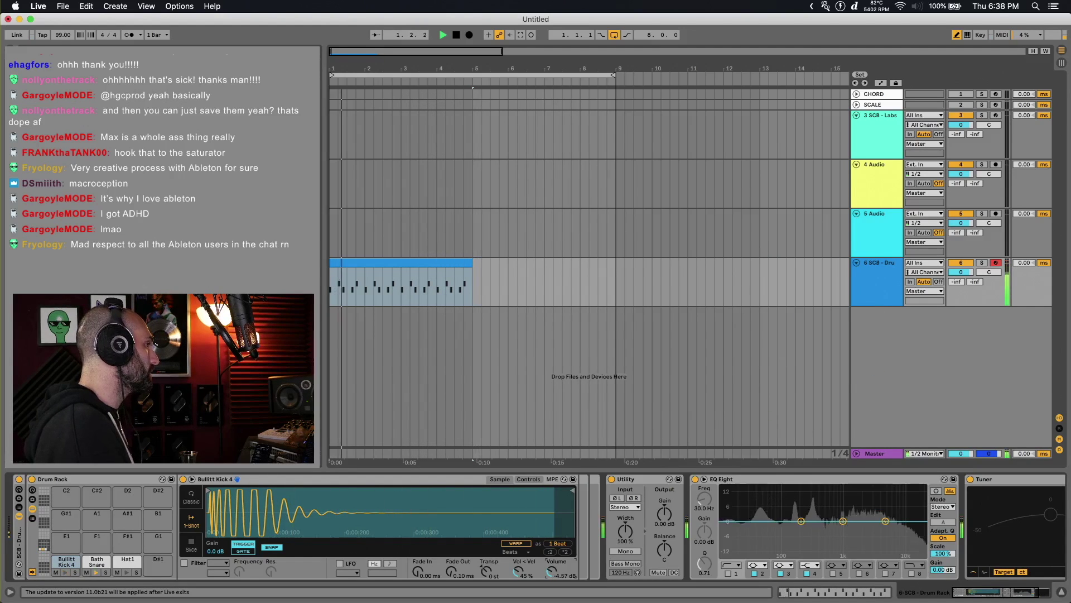
# Step: Compare the kick, snare and hi-hat Simpler settings, ending back on the kick
pyautogui.rightClick(553, 571)
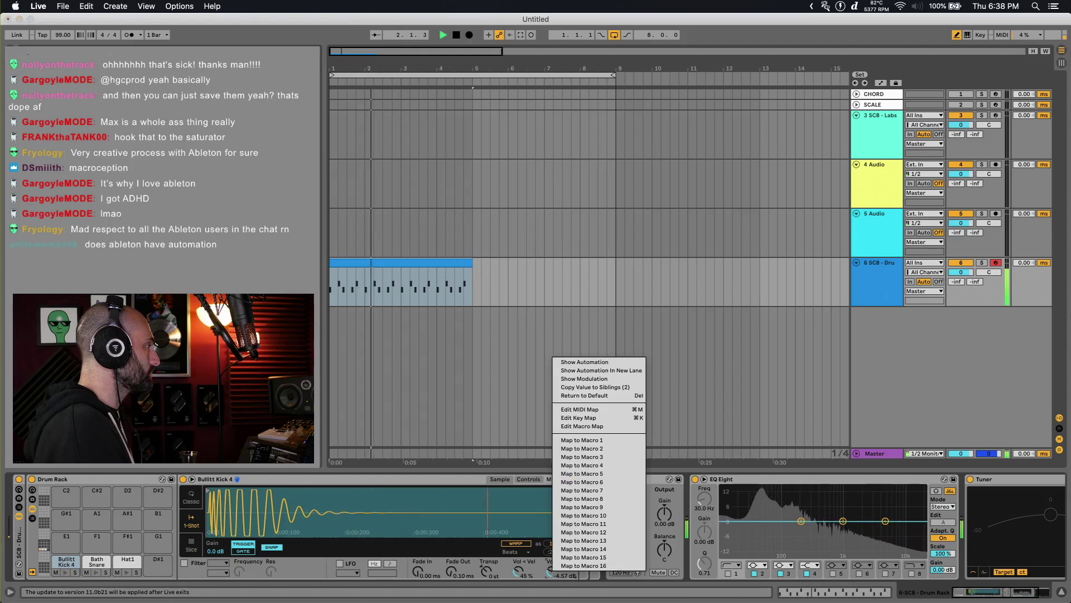
pyautogui.press('Escape')
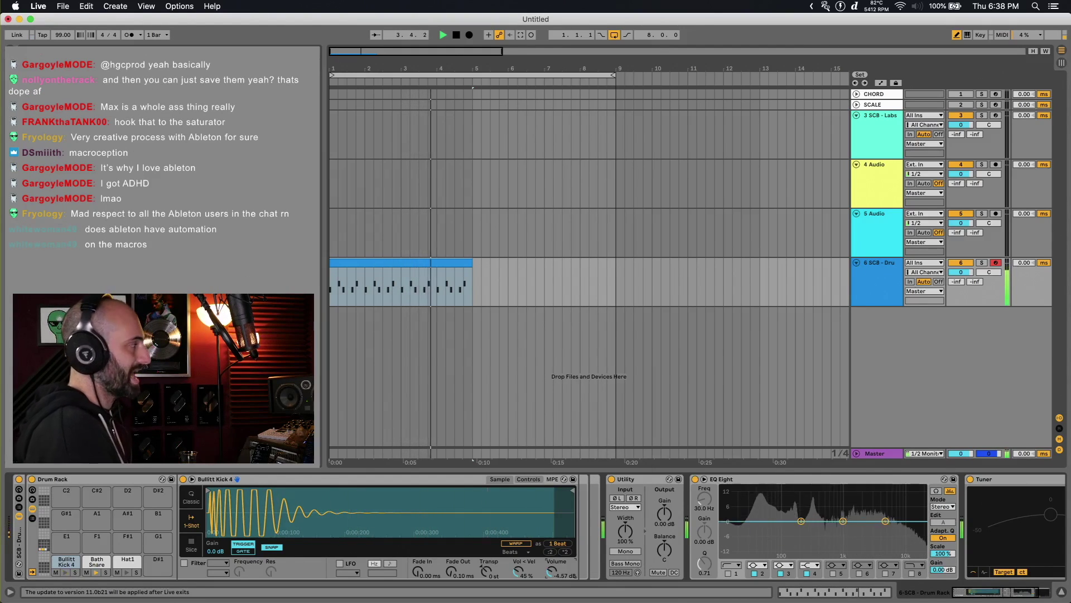
pyautogui.click(105, 565)
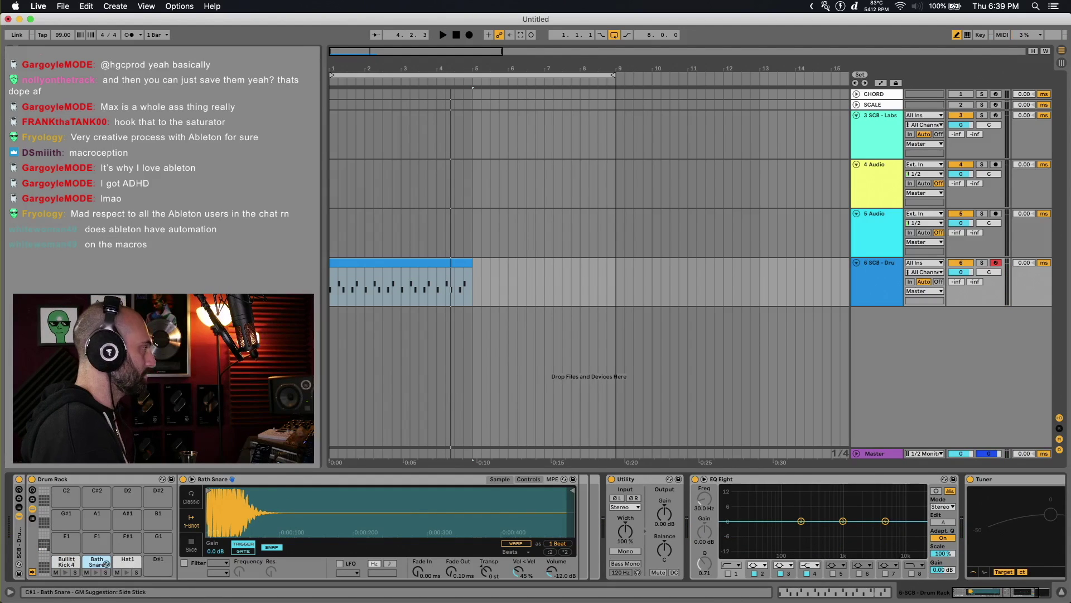
pyautogui.click(128, 561)
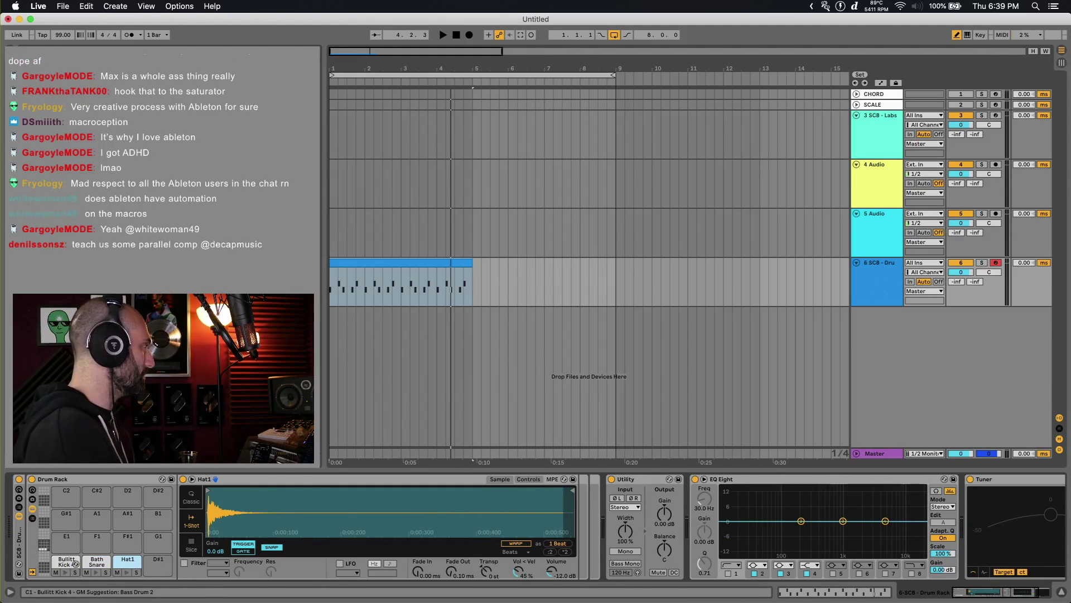
pyautogui.click(68, 561)
# Step: Copy the kick's -4.57 dB Simpler volume to its siblings and audition the loop
pyautogui.rightClick(551, 572)
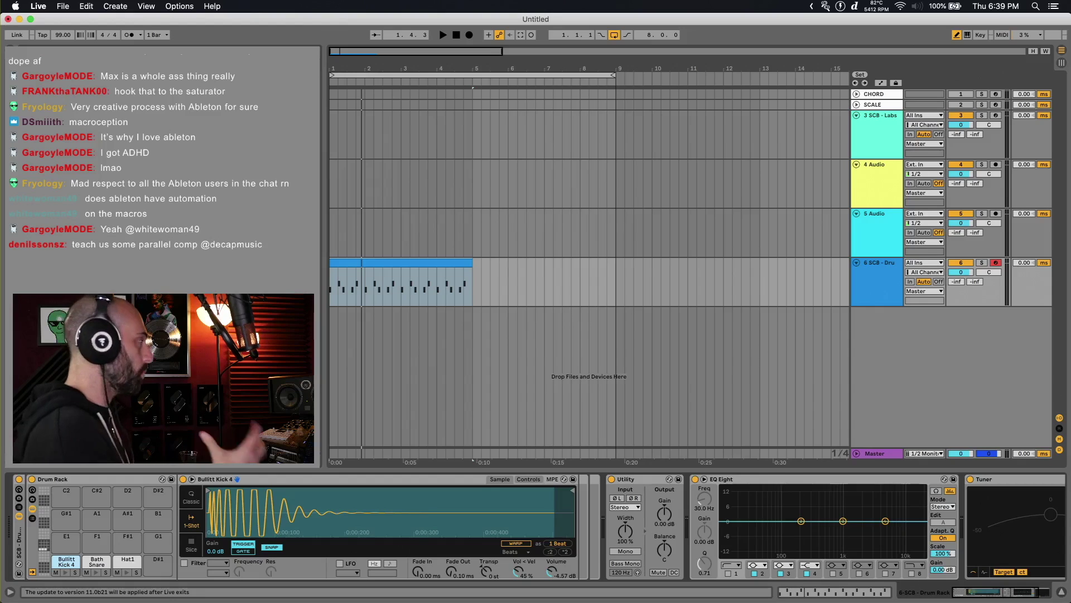
pyautogui.rightClick(551, 571)
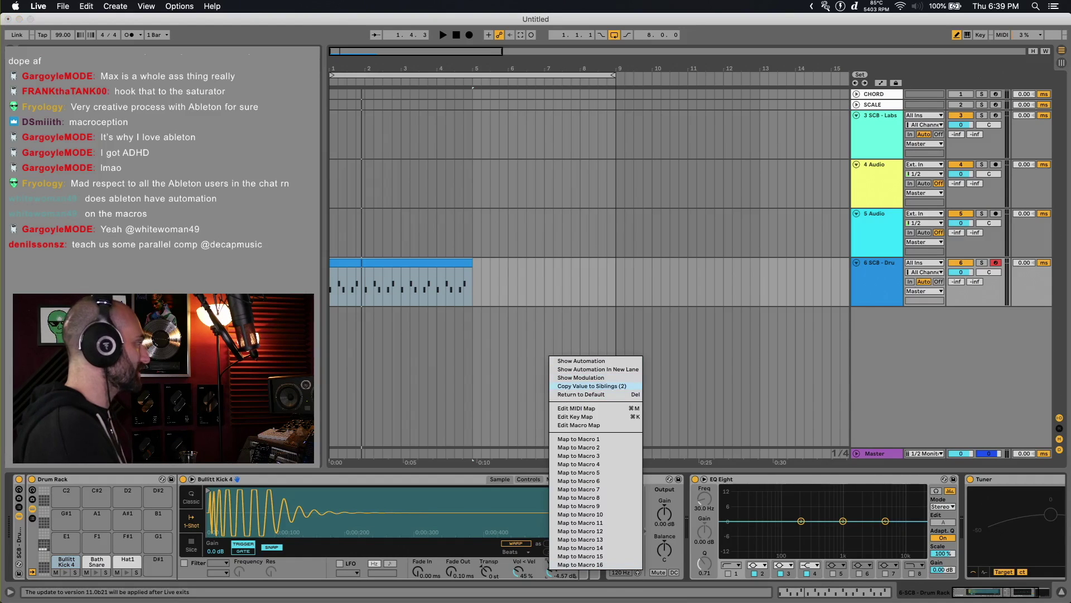
pyautogui.click(592, 386)
pyautogui.press('space')
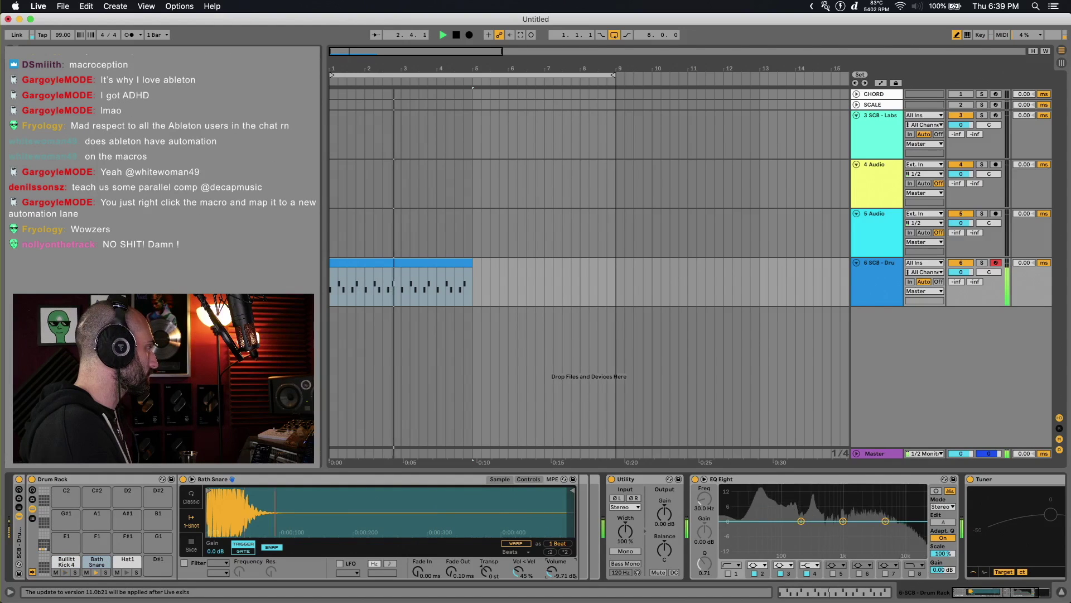
pyautogui.press('space')
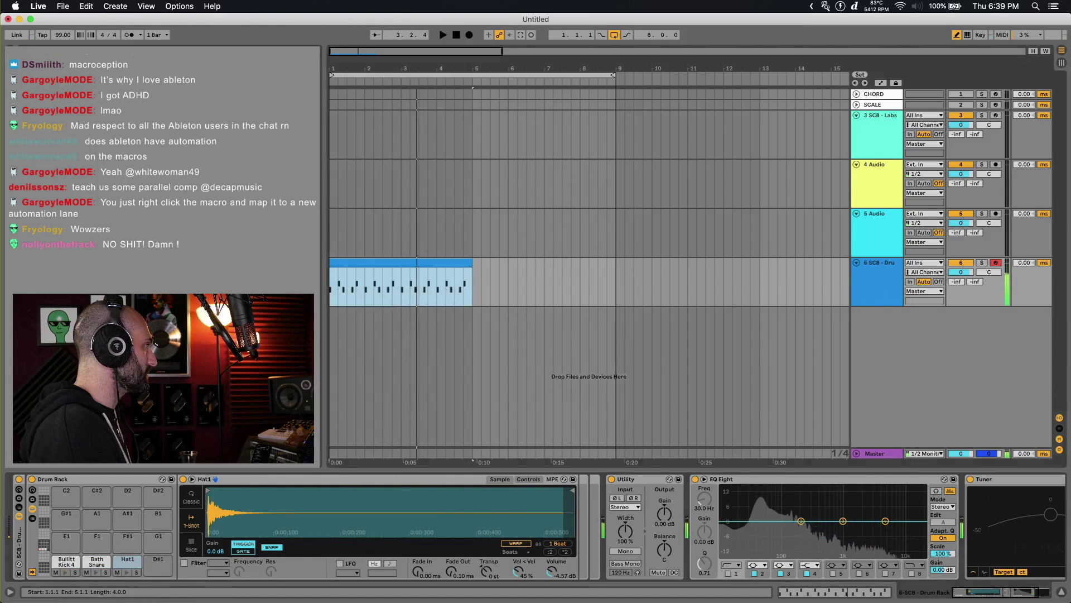
# Step: Fill the clip's Hat1 row with sixteenth notes and audition the new hat pattern
pyautogui.hotkey('shift', 'Tab')
pyautogui.press('super+v')
pyautogui.press('space')
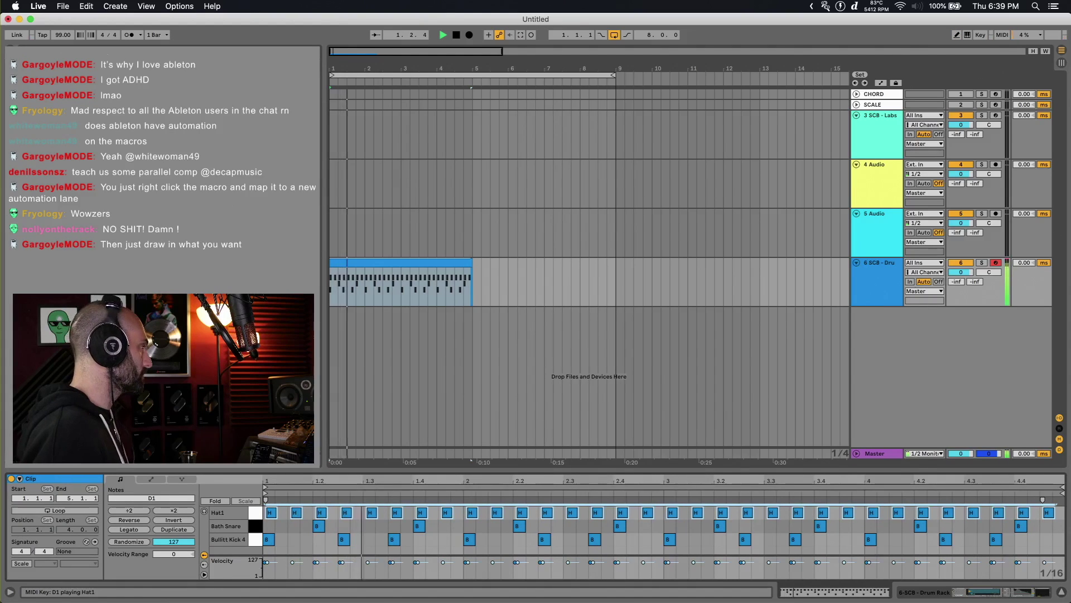
pyautogui.press('space')
pyautogui.hotkey('shift', 'Tab')
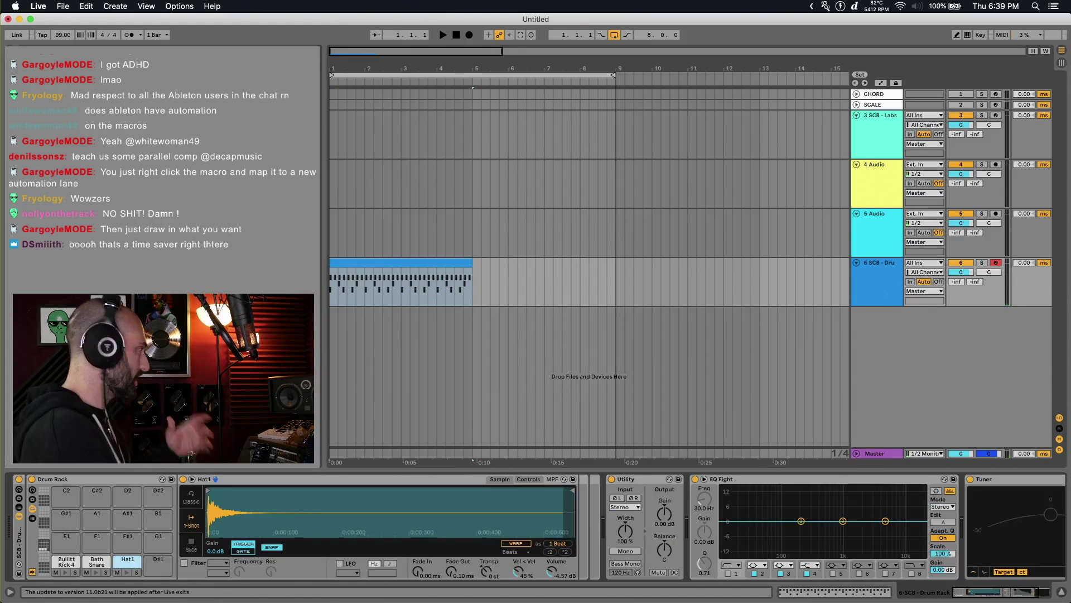
# Step: Copy the Bath Snare's 6.95 kHz filter cutoff to the sibling Simplers
pyautogui.click(66, 562)
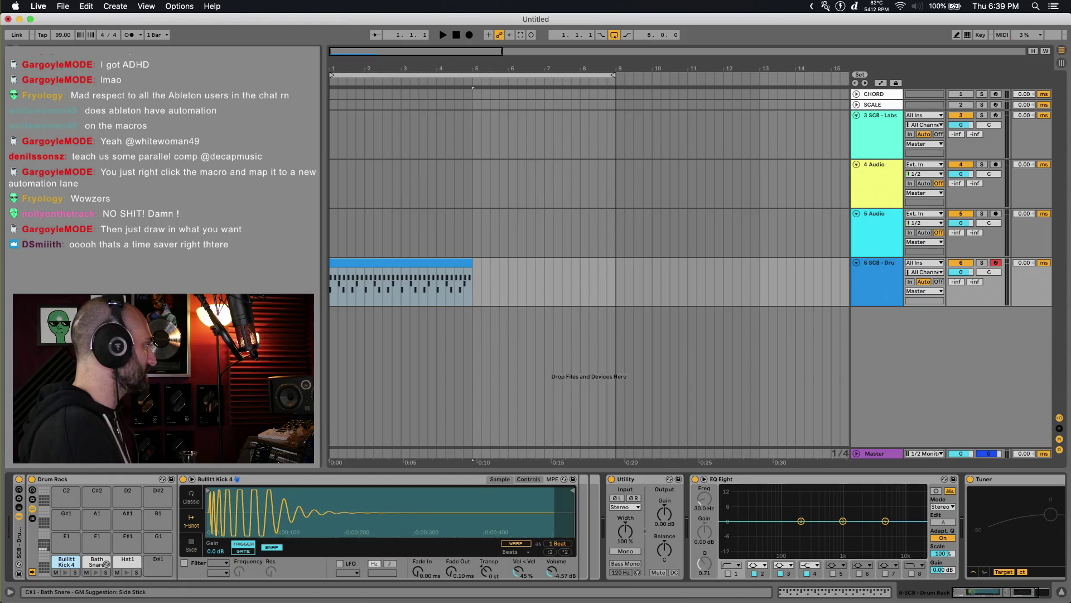
pyautogui.click(97, 562)
pyautogui.press('space')
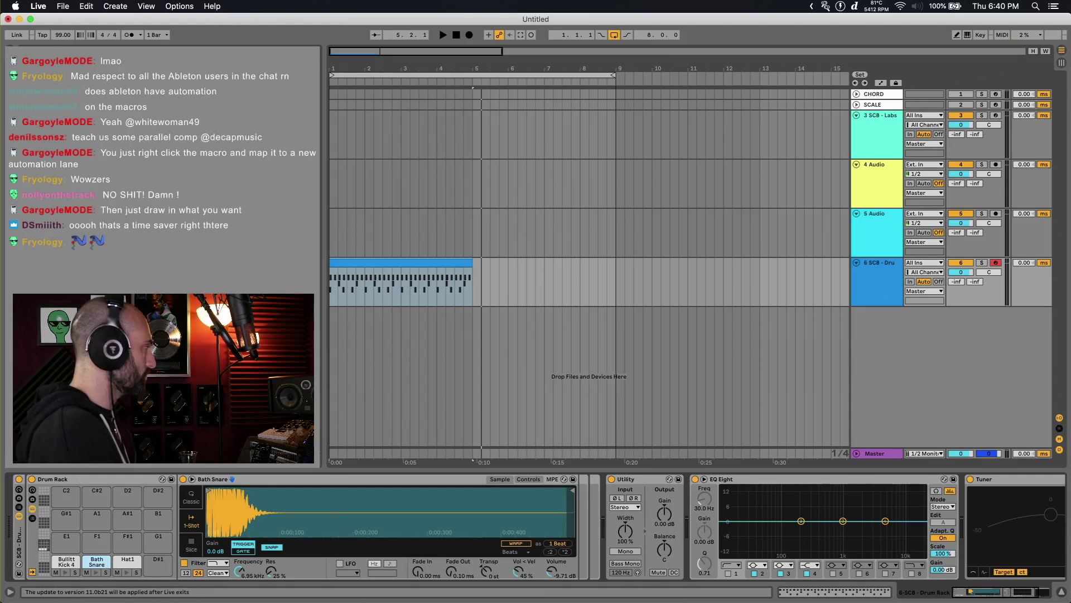
pyautogui.rightClick(240, 571)
pyautogui.click(267, 439)
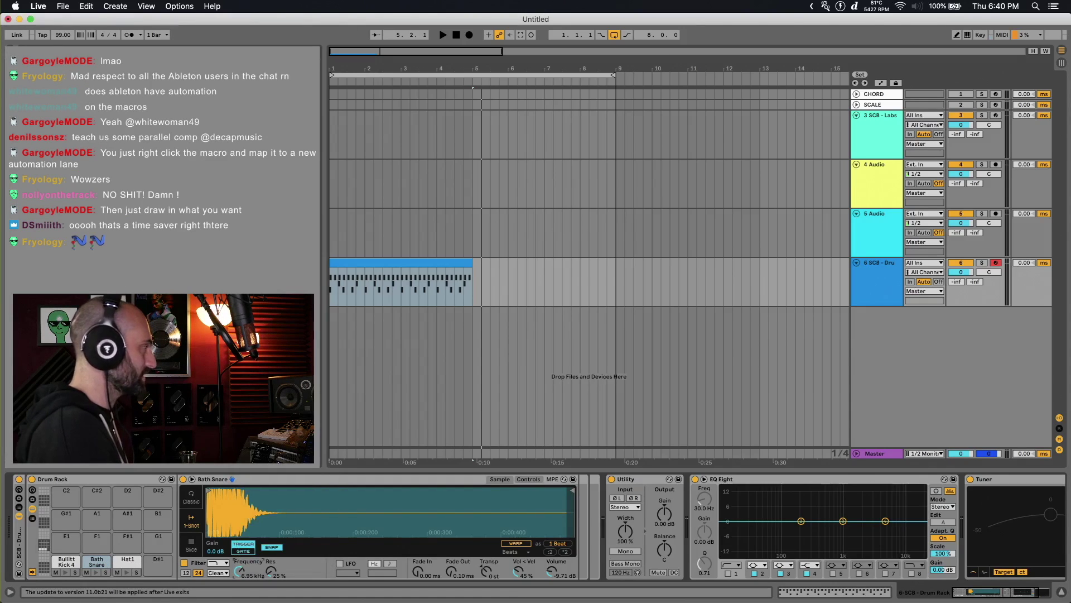
pyautogui.press('space')
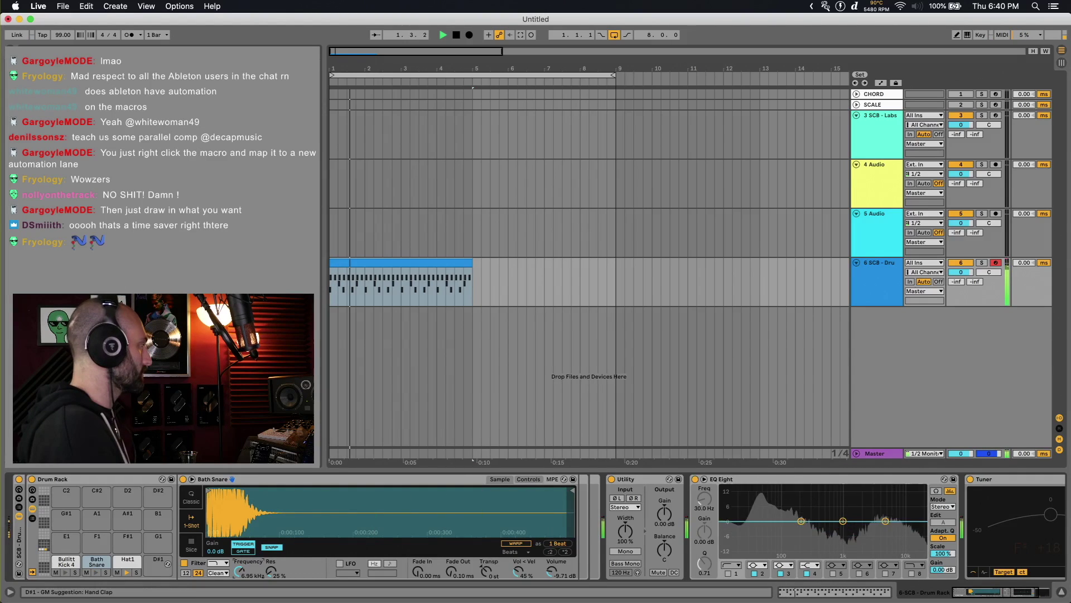
# Step: Verify the kick and hi-hat Simplers now share the snare's 6.95 kHz filter cutoff
pyautogui.click(74, 563)
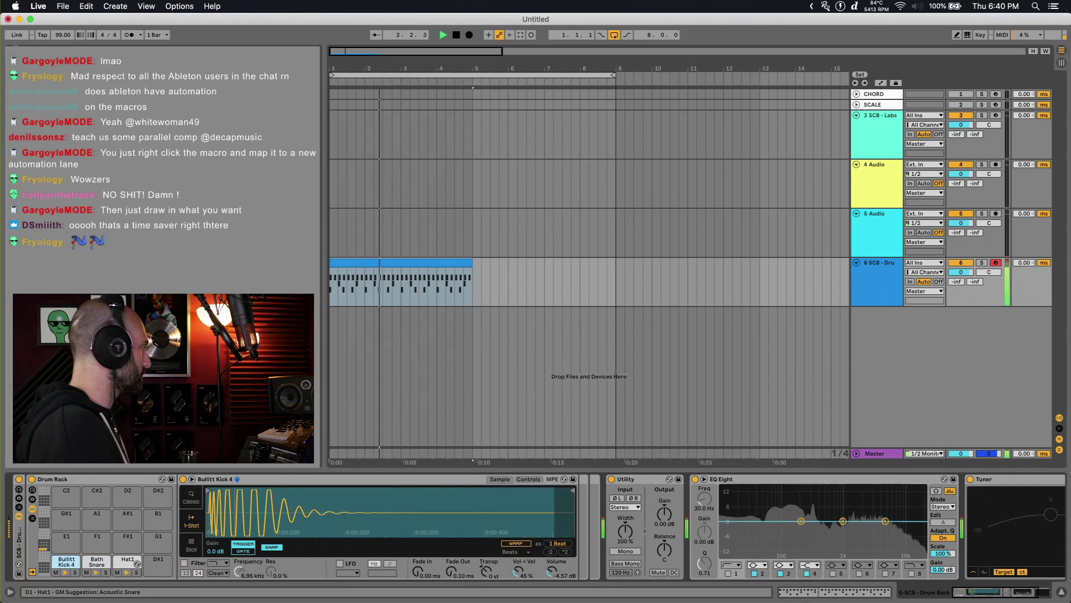
pyautogui.click(132, 563)
pyautogui.press('space')
pyautogui.click(96, 560)
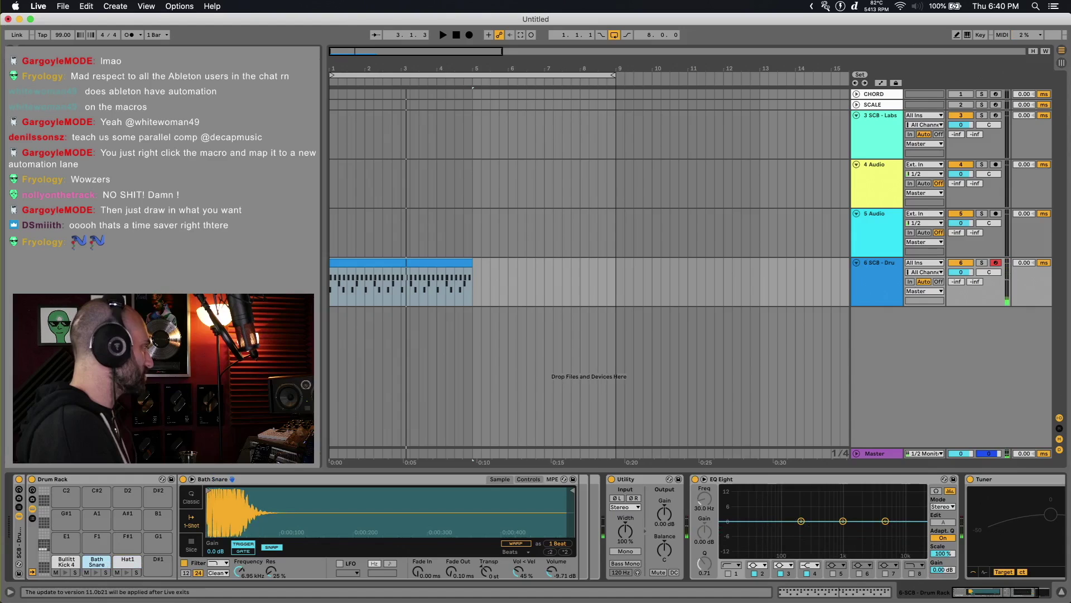
pyautogui.click(127, 561)
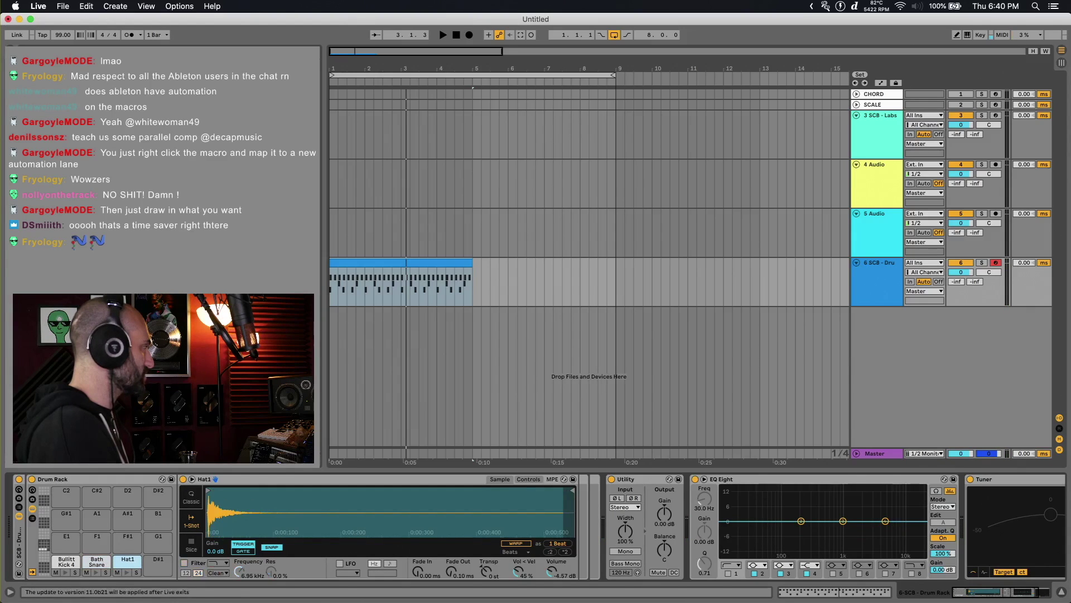
pyautogui.click(97, 561)
pyautogui.rightClick(232, 480)
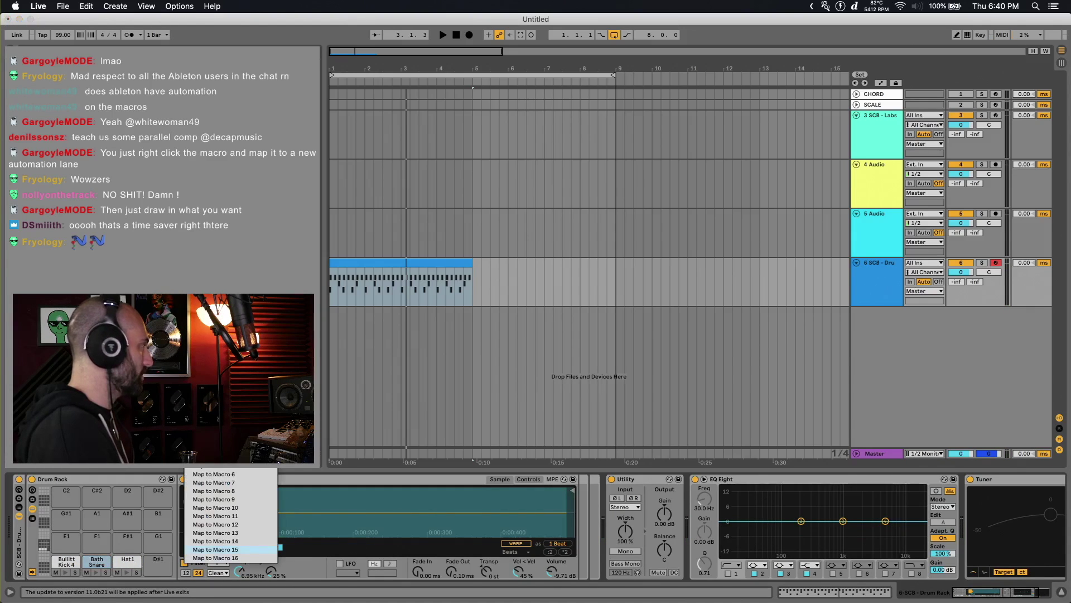
pyautogui.press('Escape')
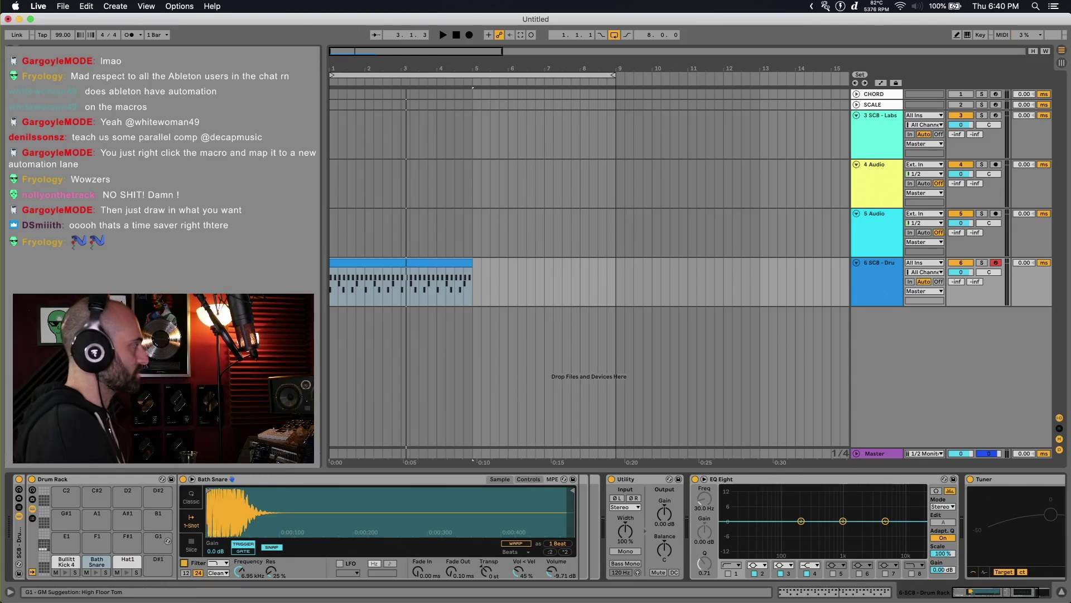
pyautogui.click(134, 563)
pyautogui.press('space')
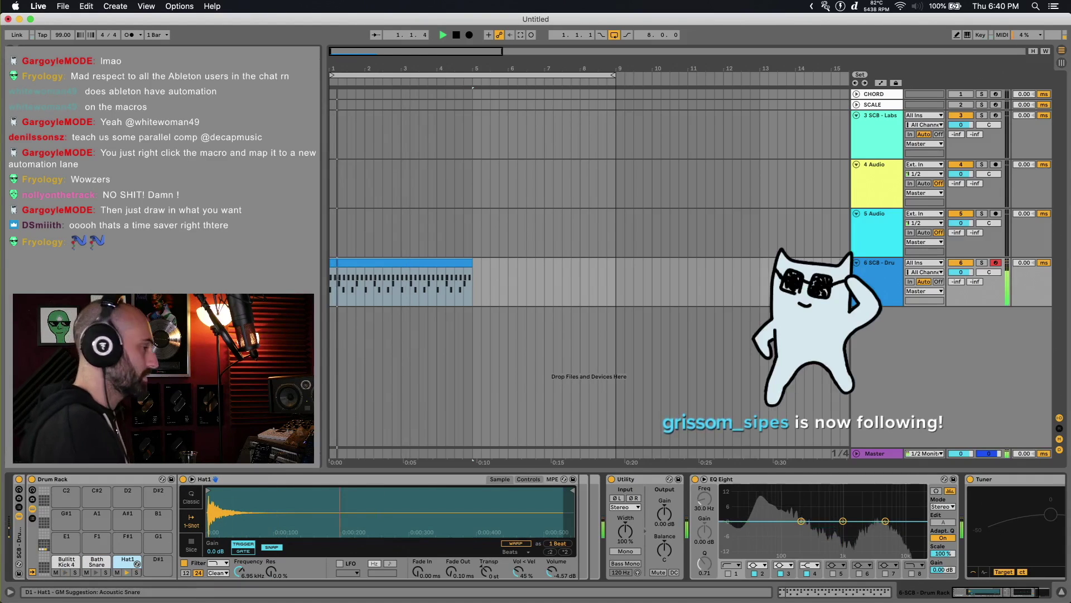